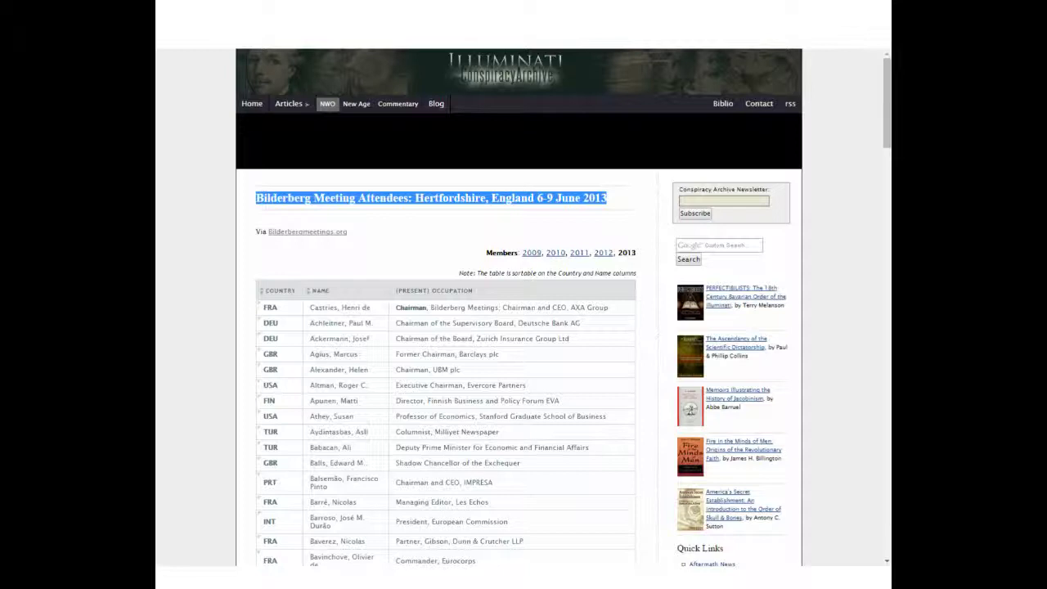
Step: Scroll the 2013 attendee table down so the Bavinchove row sits at the top
scroll(524, 311, down, 6)
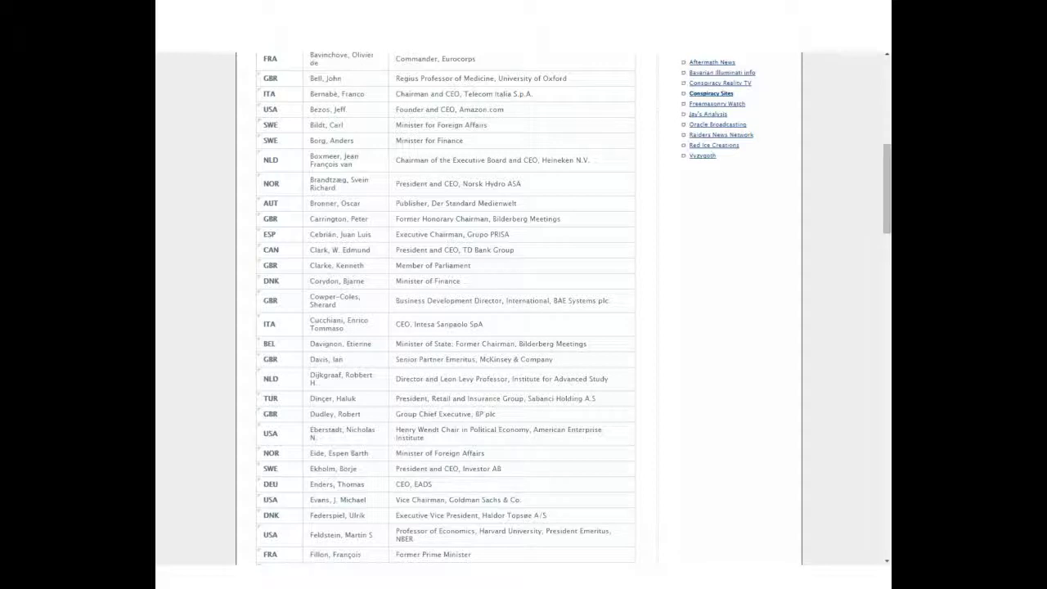
Step: Scroll the attendee table down one screen so the Fillon row is at the top
scroll(524, 307, down, 6)
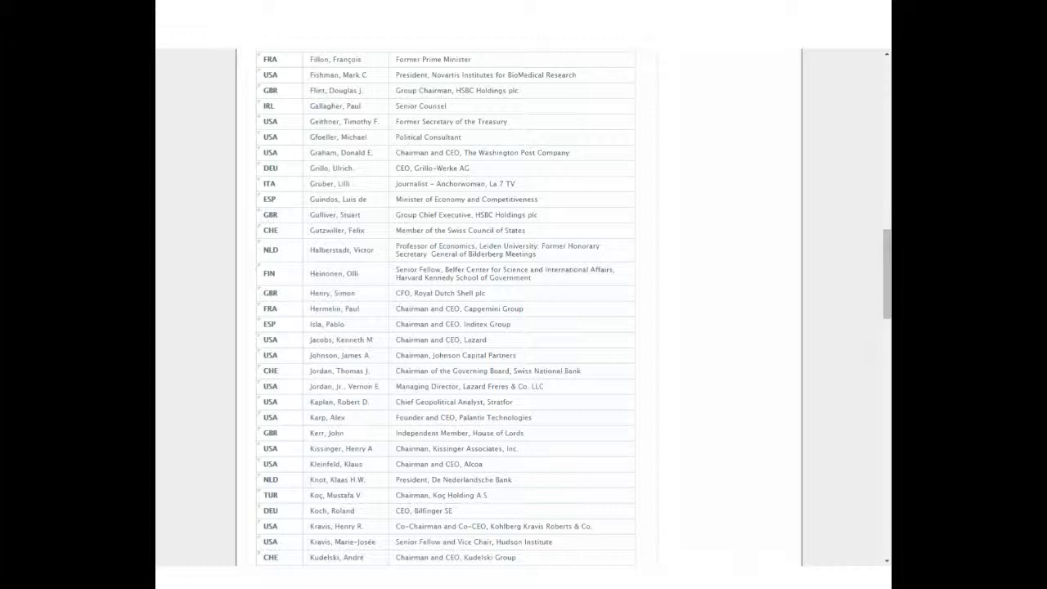
Step: Page down twice past Kudelski to show Petraeus through Wallenberg
key(Page_Down)
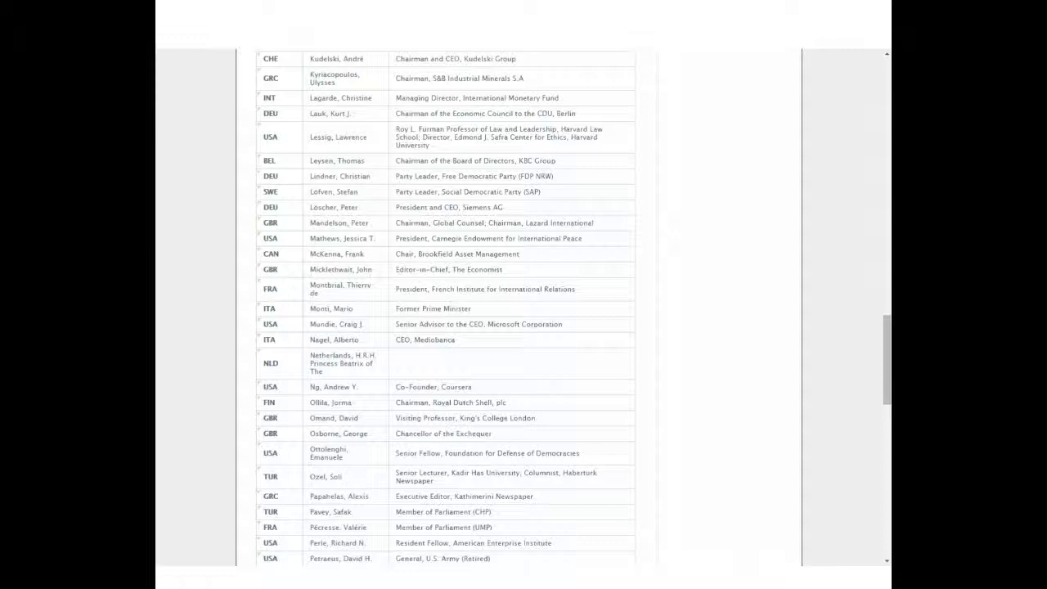
key(Page_Down)
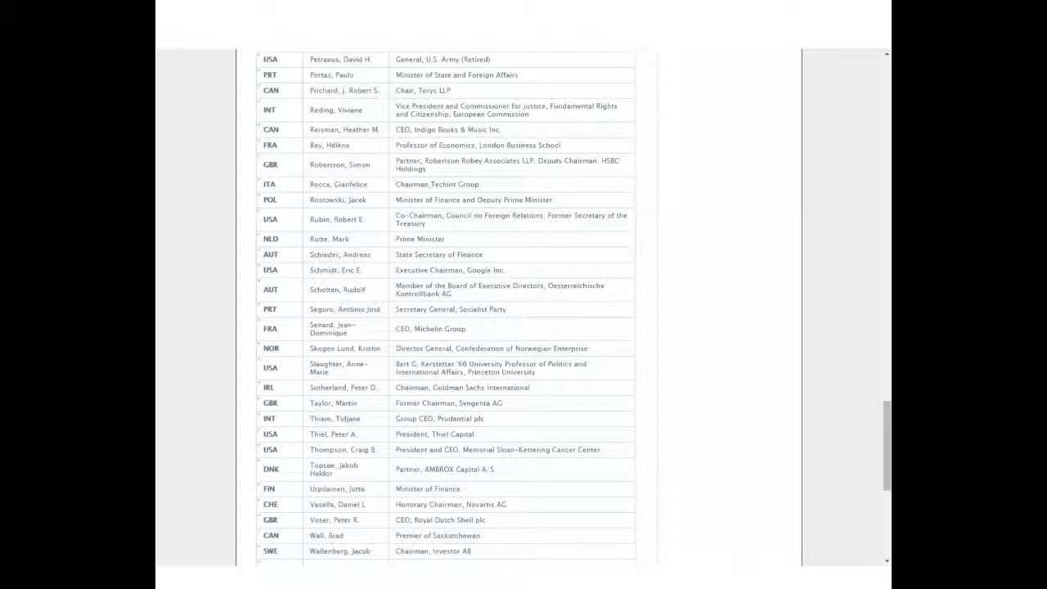
Step: Scroll past Zoellick to the country-code legend and JavaScript sorting note
scroll(519, 307, down, 5)
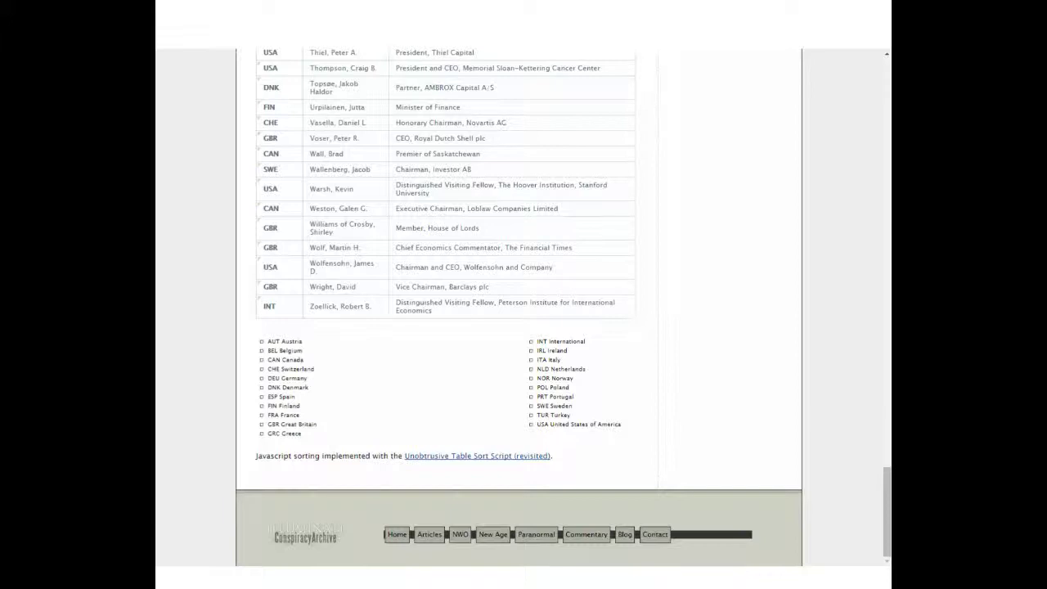